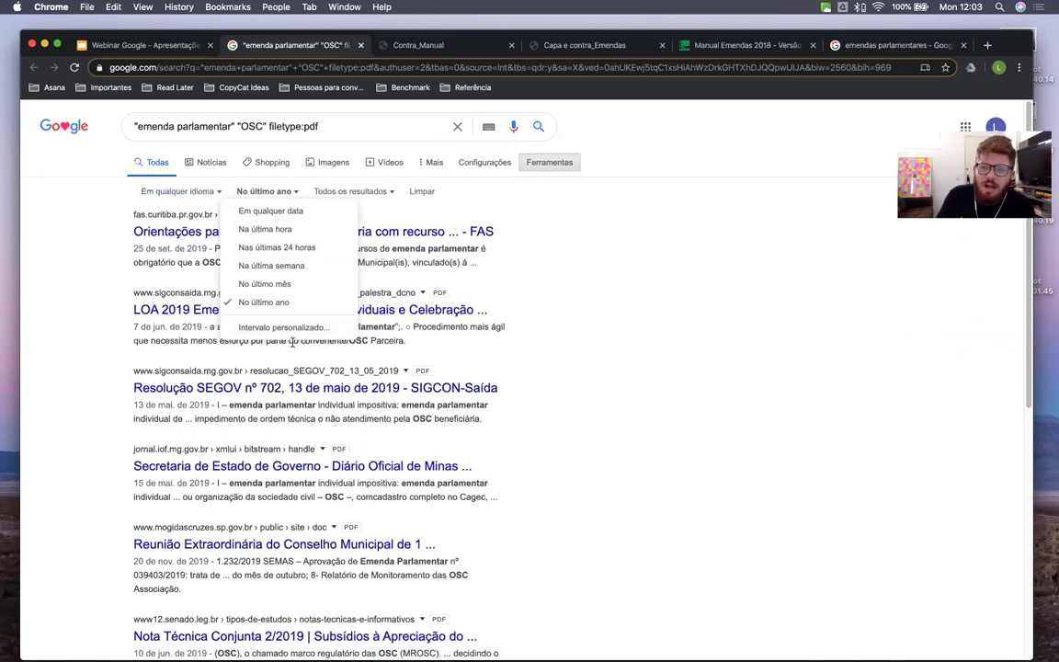
Restrict the search results for "emenda parlamentar" "OSC" filetype:pdf to the last month (No último mês)
{"action": "left_click", "coordinate": [612, 343]}
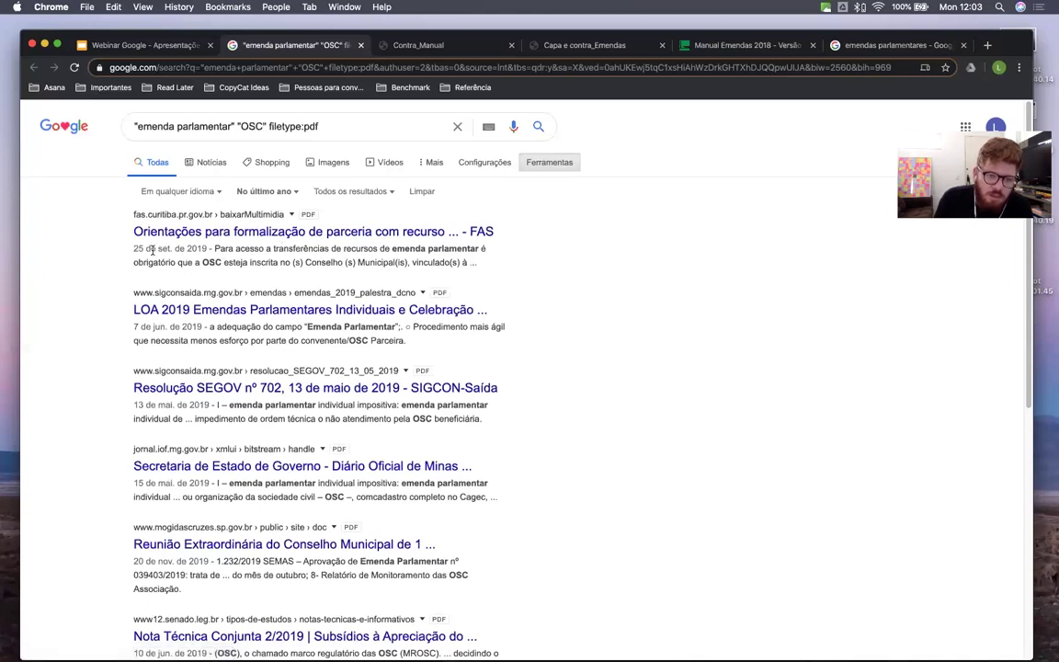
{"action": "left_click_drag", "start_coordinate": [207, 249], "coordinate": [157, 250]}
{"action": "left_click_drag", "start_coordinate": [203, 327], "coordinate": [156, 327]}
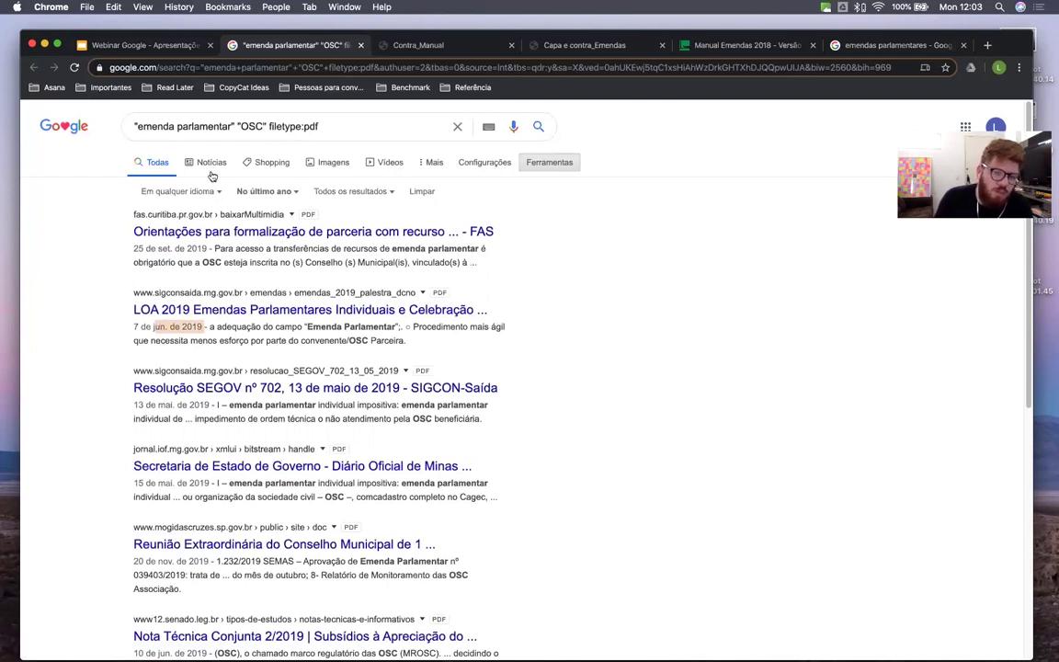
{"action": "mouse_move", "coordinate": [208, 160]}
{"action": "left_mouse_down"}
{"action": "mouse_move", "coordinate": [307, 175]}
{"action": "mouse_move", "coordinate": [214, 164]}
{"action": "left_mouse_up"}
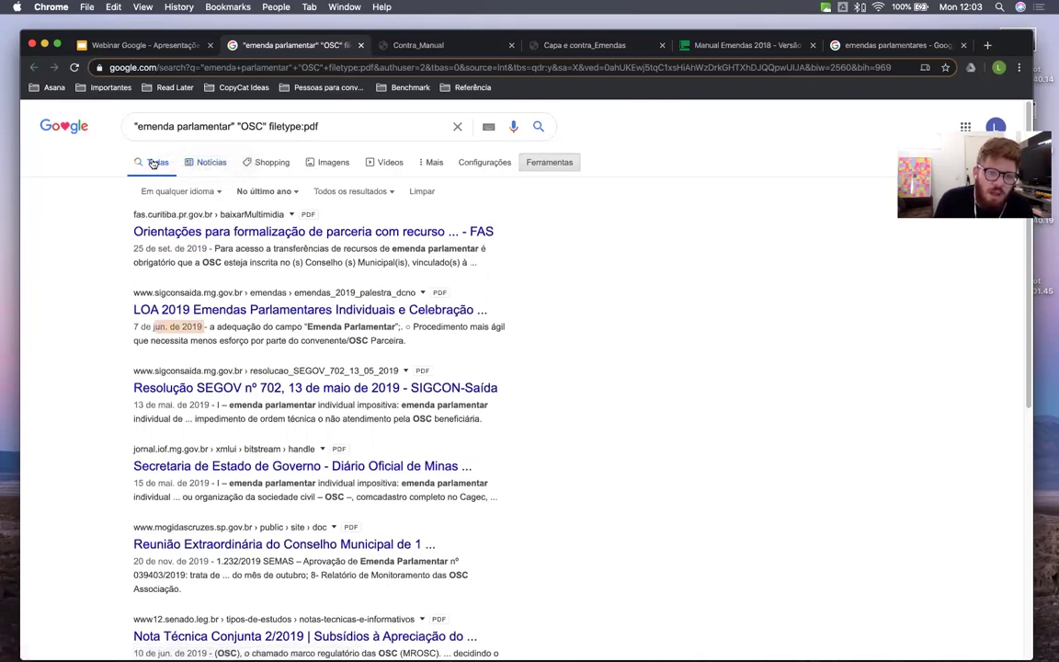
{"action": "left_click", "coordinate": [265, 192]}
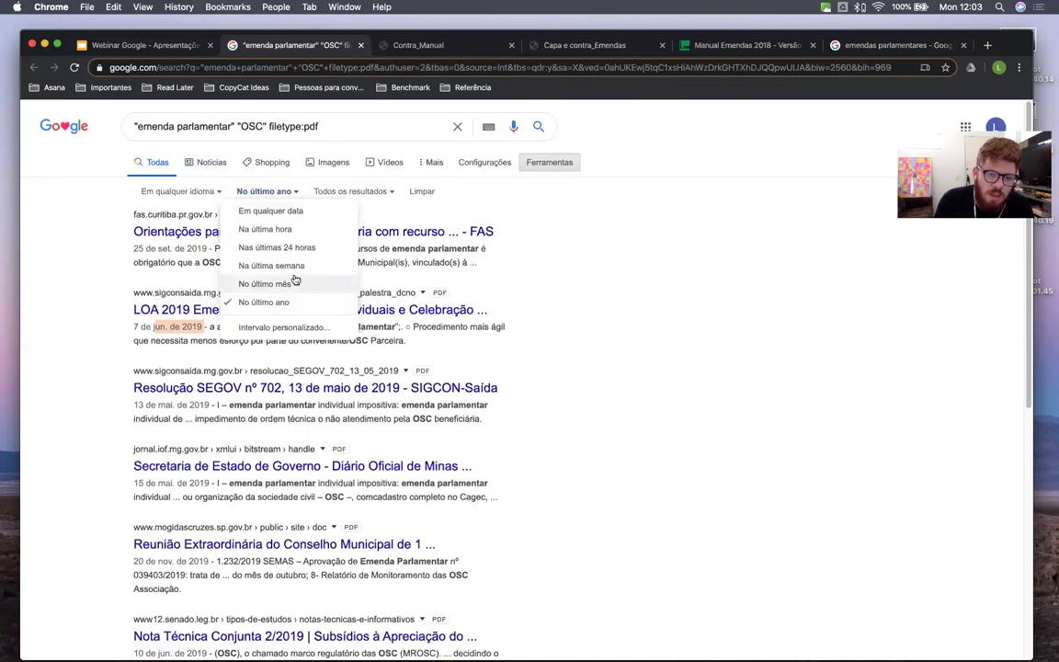
{"action": "left_click", "coordinate": [275, 301]}
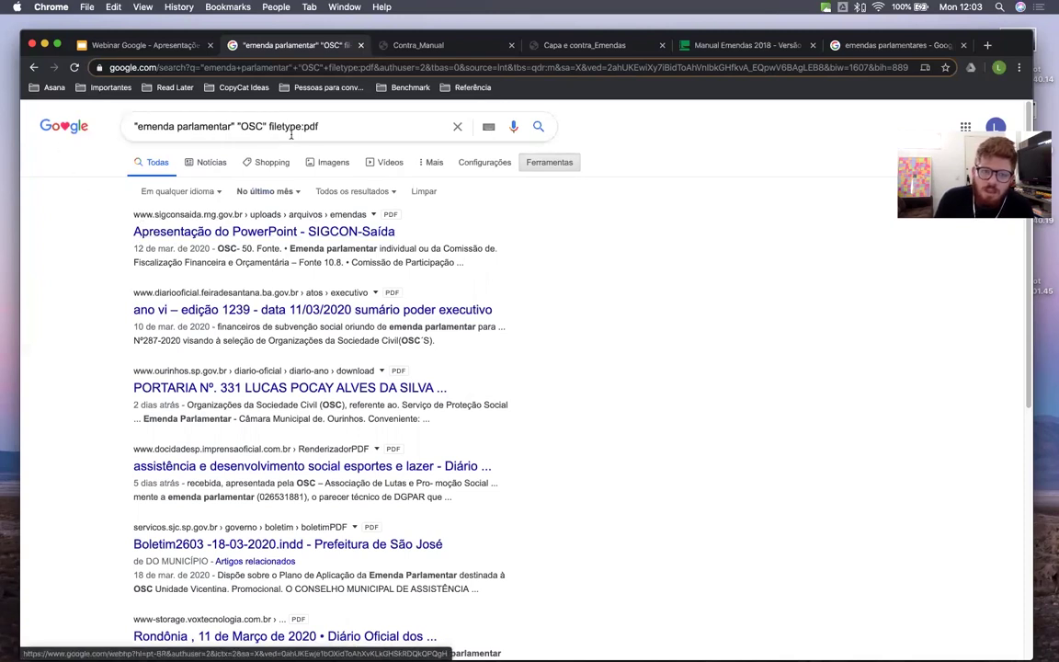
Highlight in turn the pdf file type, the phrase "emenda parlamentar" and the term "OSC" in the search query
{"action": "left_click_drag", "start_coordinate": [302, 126], "coordinate": [319, 126]}
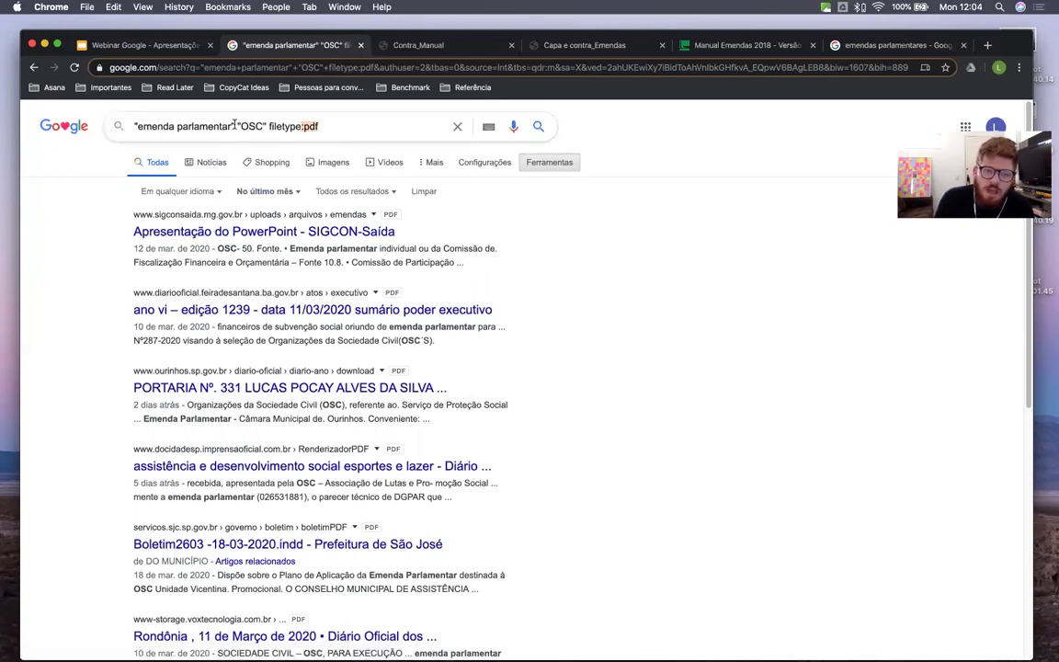
{"action": "left_click_drag", "start_coordinate": [236, 126], "coordinate": [135, 126]}
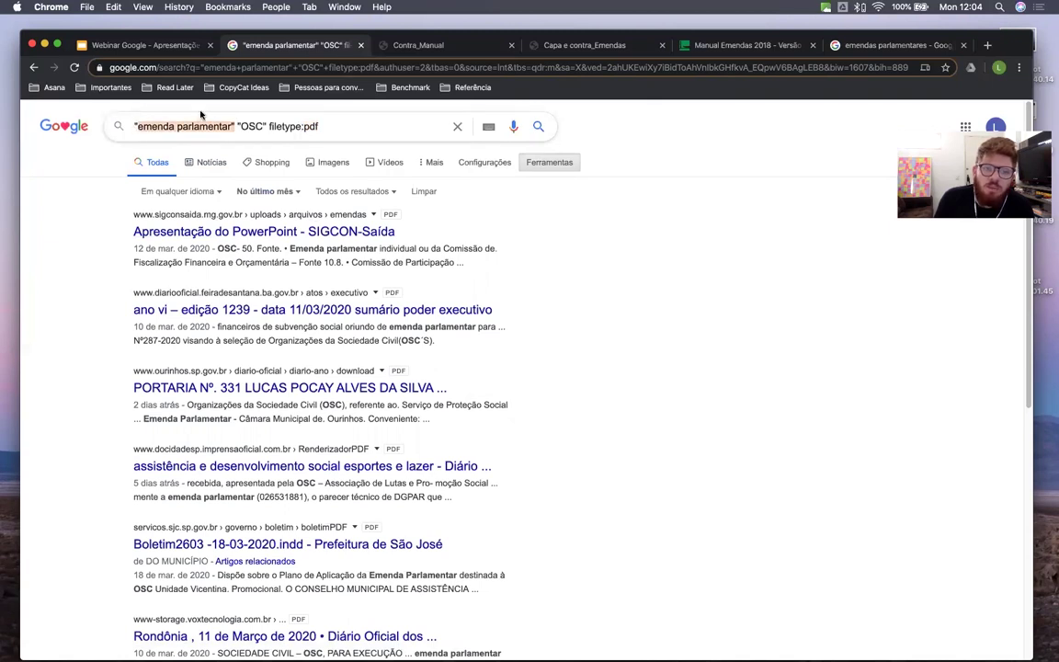
{"action": "left_click_drag", "start_coordinate": [237, 126], "coordinate": [269, 125]}
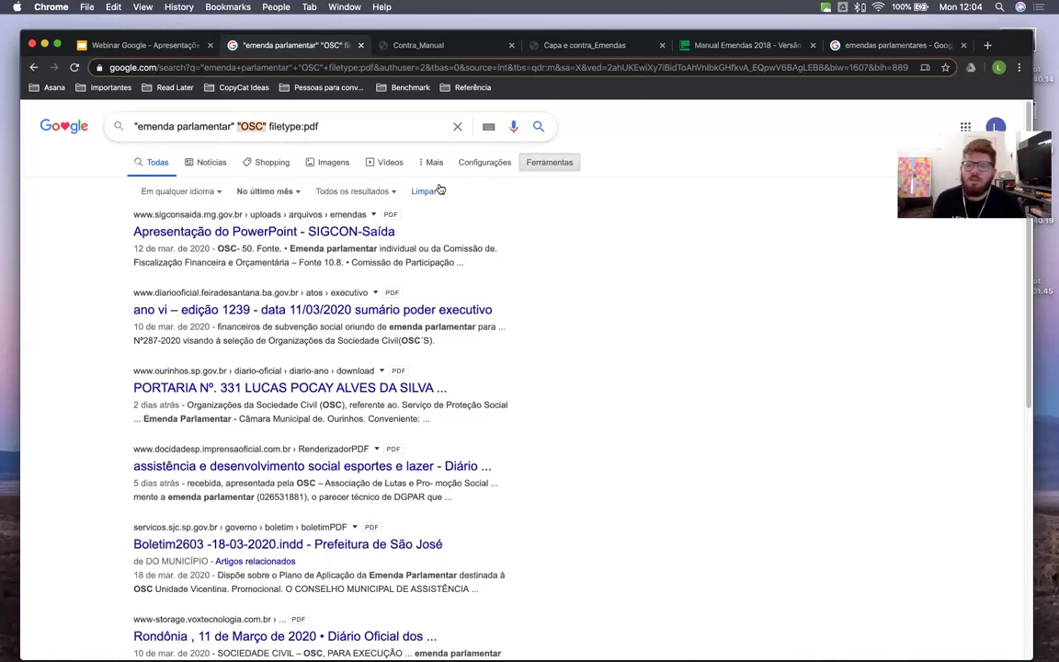
Open the specialist-name search link from the webinar slides and rerun the search with the full name in quotation marks, keeping filetype:pdf
{"action": "left_click", "coordinate": [144, 46]}
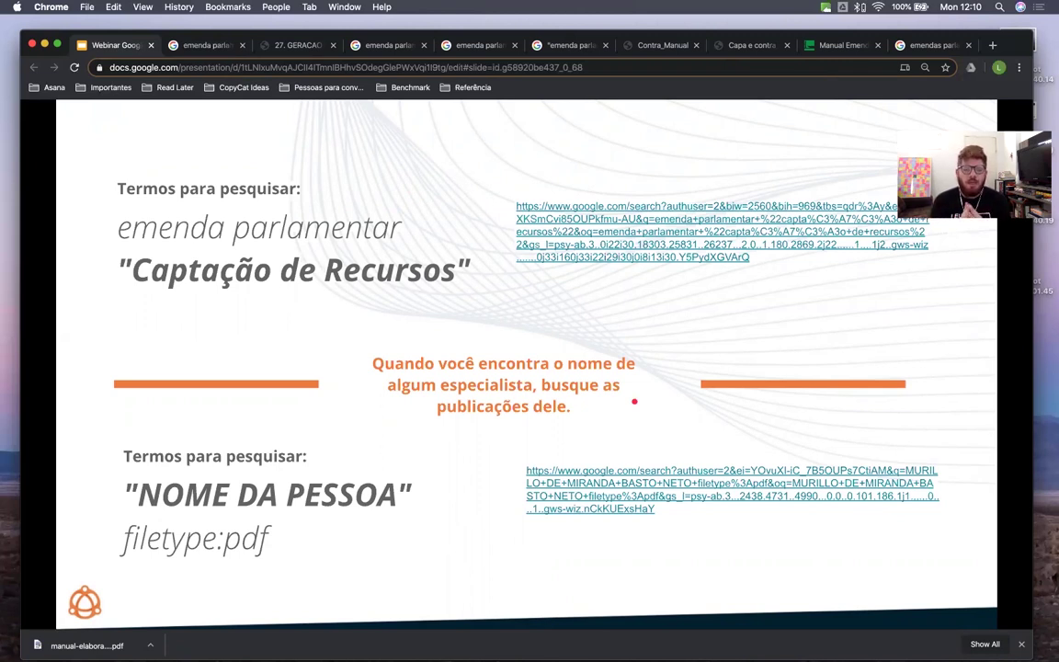
{"action": "left_click", "coordinate": [730, 492]}
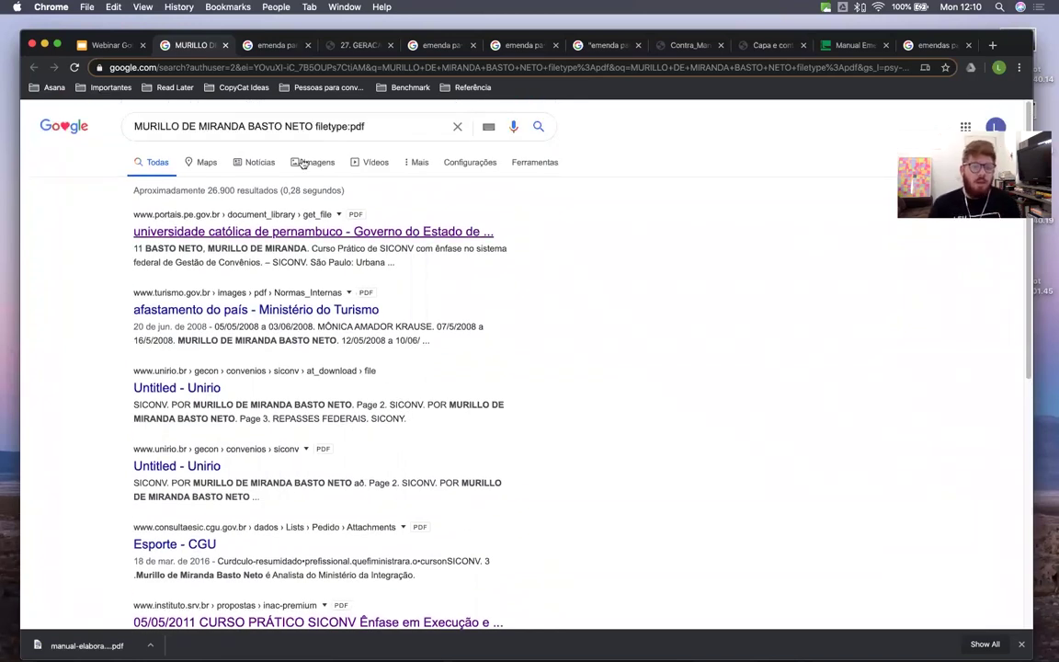
{"action": "left_click", "coordinate": [136, 125]}
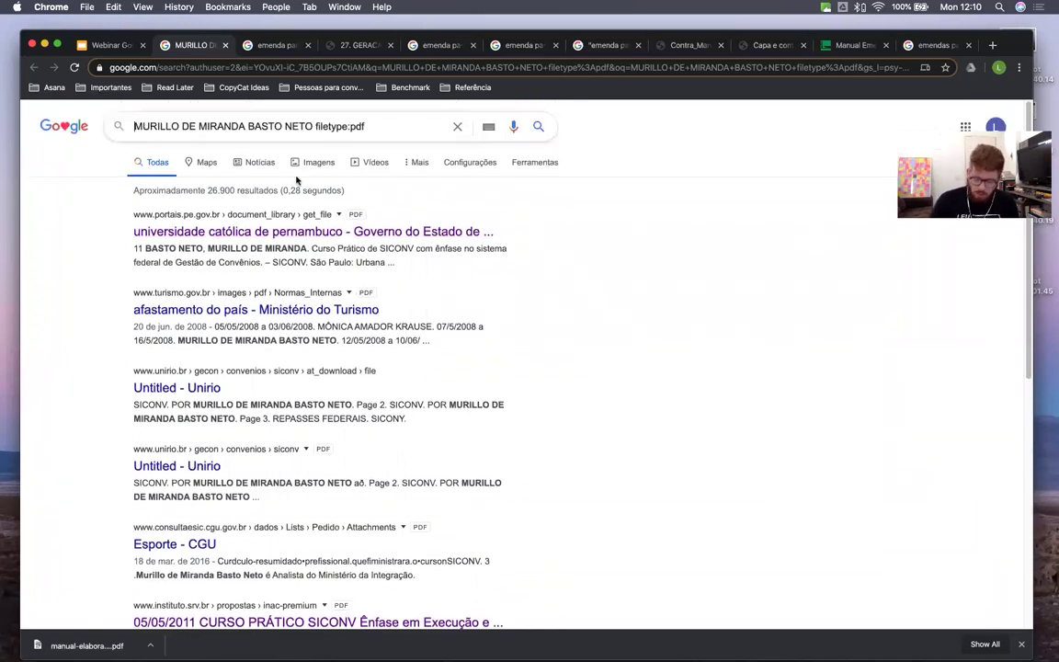
{"action": "type", "text": "\""}
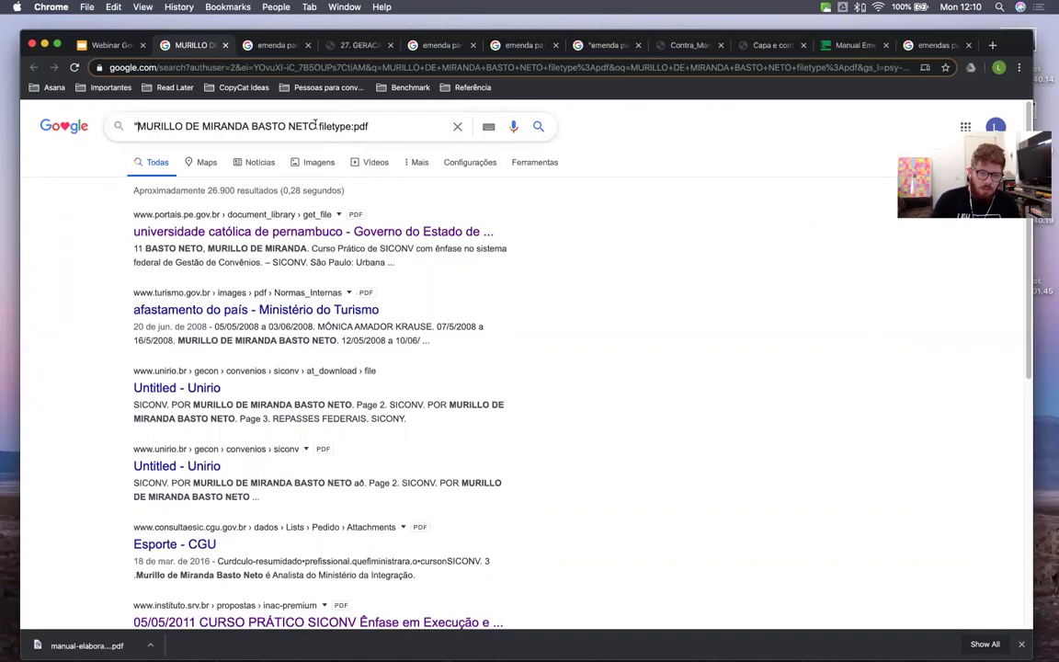
{"action": "left_click", "coordinate": [318, 125]}
{"action": "type", "text": "\""}
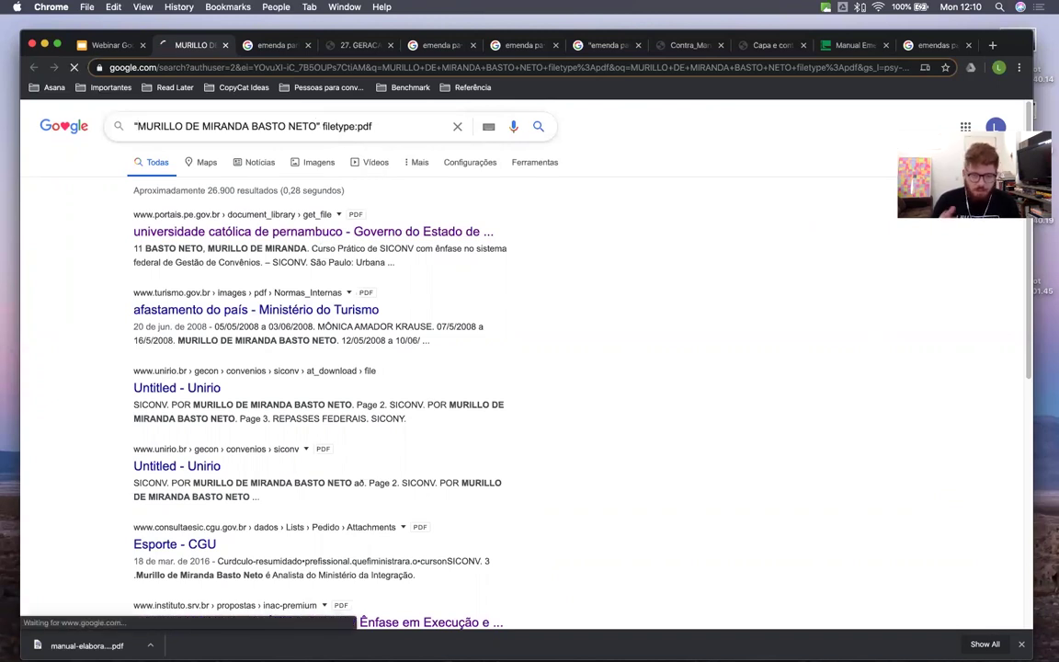
{"action": "key", "text": "Return"}
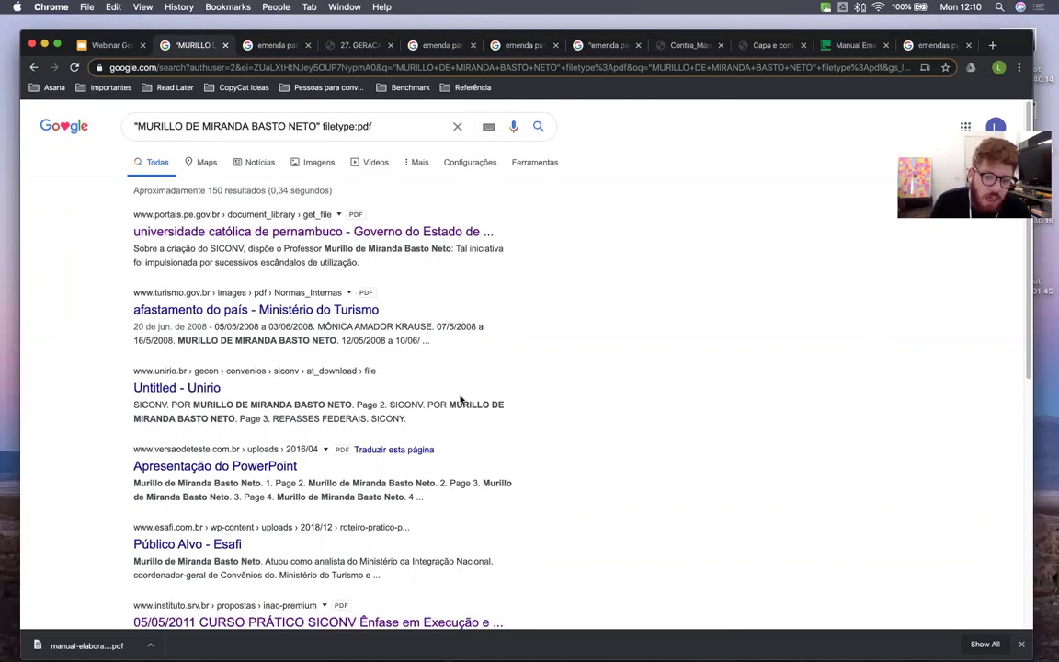
Open the first result, the universidade católica de pernambuco PDF, in a new tab and switch to it
{"action": "scroll", "coordinate": [459, 401], "scroll_direction": "down", "scroll_amount": 5}
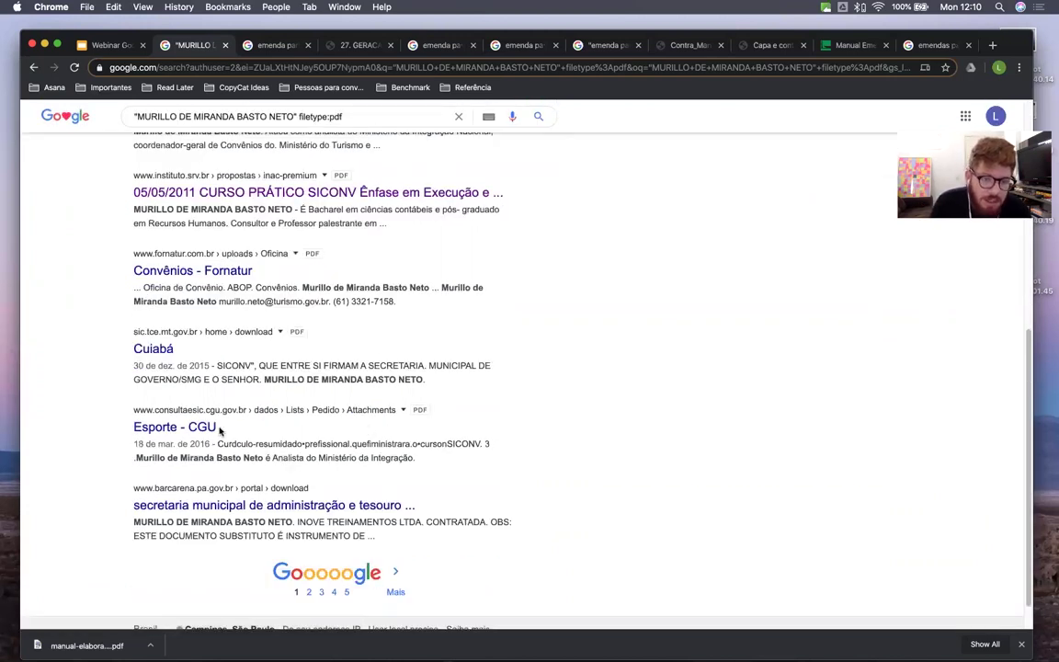
{"action": "scroll", "coordinate": [227, 340], "scroll_direction": "up", "scroll_amount": 5}
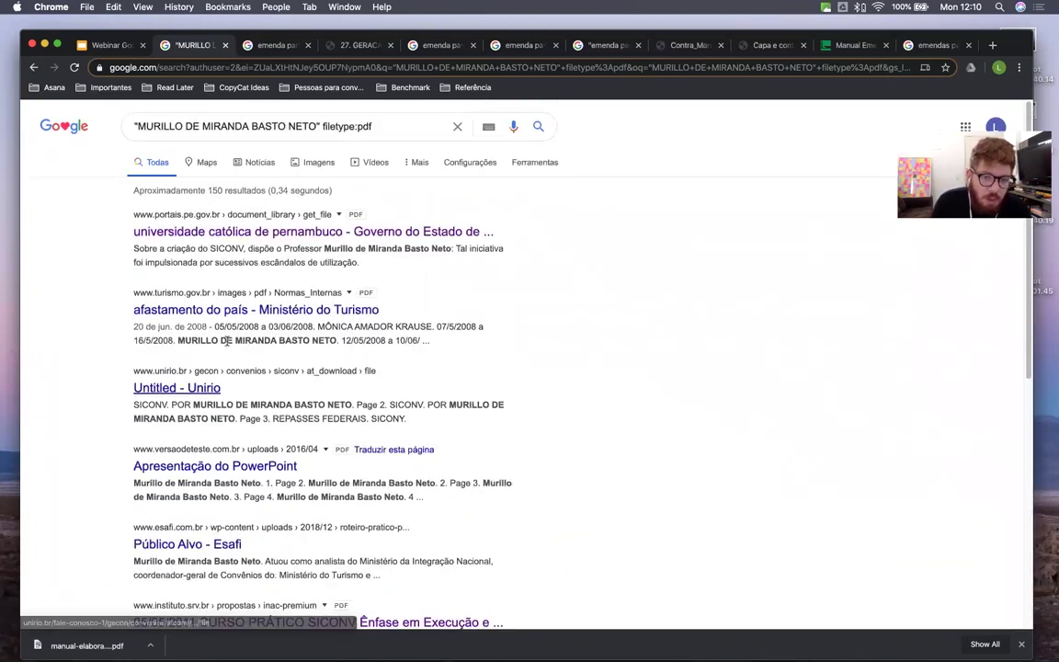
{"action": "right_click", "coordinate": [275, 230]}
{"action": "left_click", "coordinate": [313, 233]}
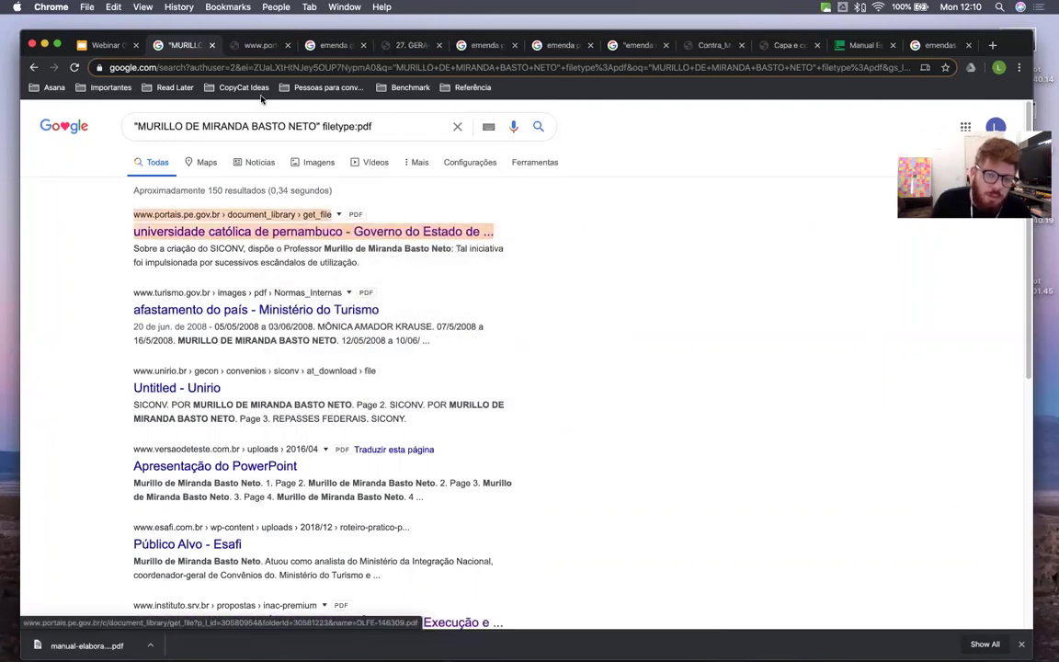
{"action": "left_click", "coordinate": [244, 45]}
Look through the PDF from its title page past the presentation and table of contents to the introduction
{"action": "scroll", "coordinate": [345, 440], "scroll_direction": "down", "scroll_amount": 3}
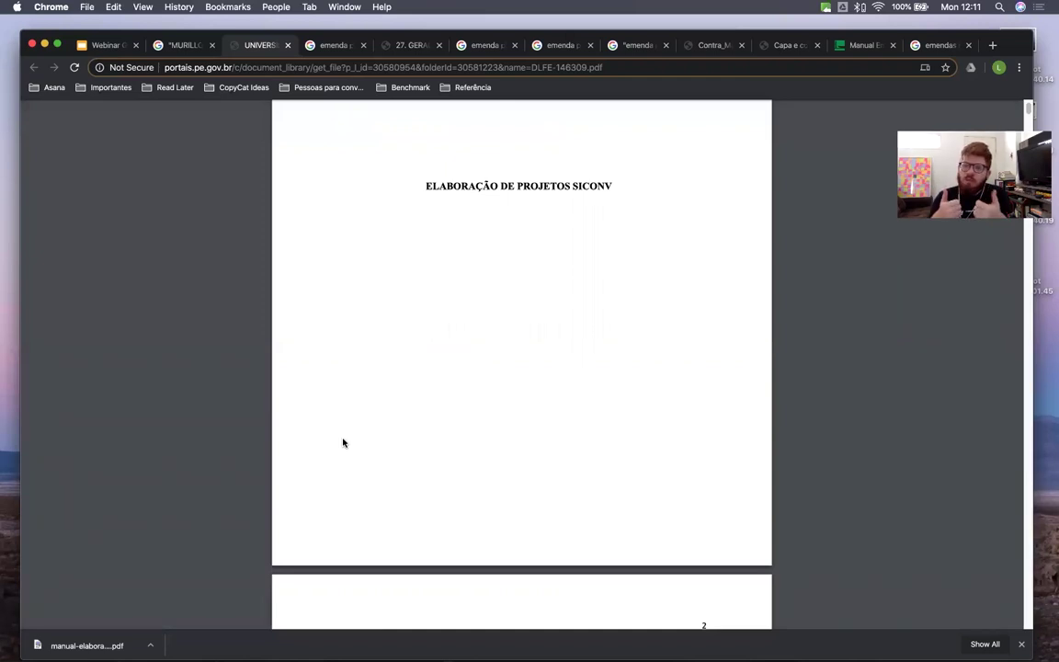
{"action": "scroll", "coordinate": [343, 443], "scroll_direction": "down", "scroll_amount": 20}
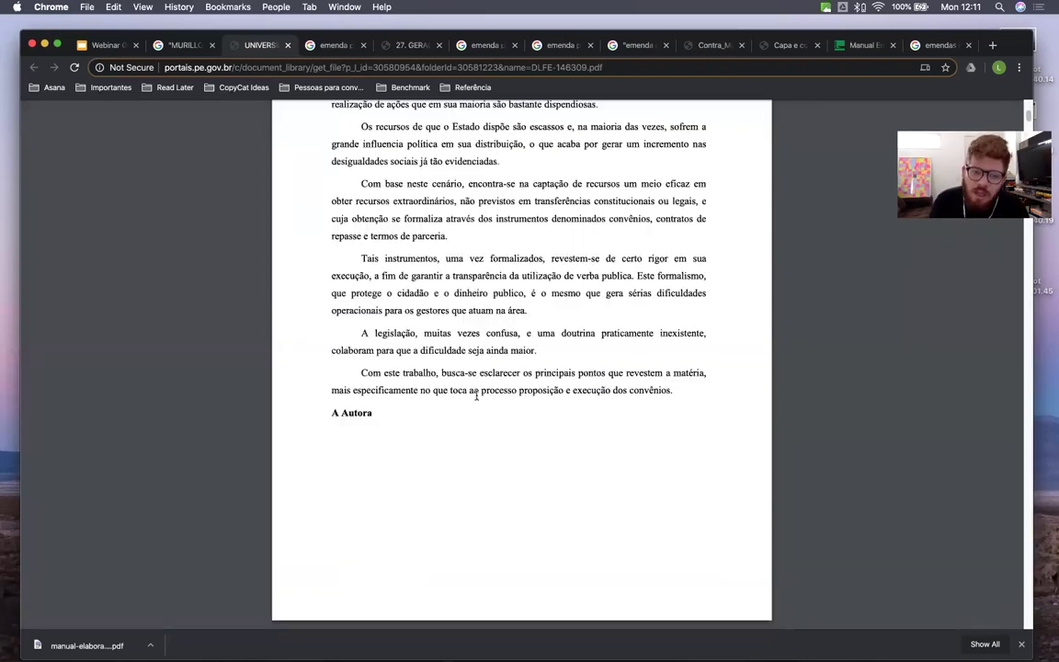
{"action": "scroll", "coordinate": [478, 377], "scroll_direction": "down", "scroll_amount": 3}
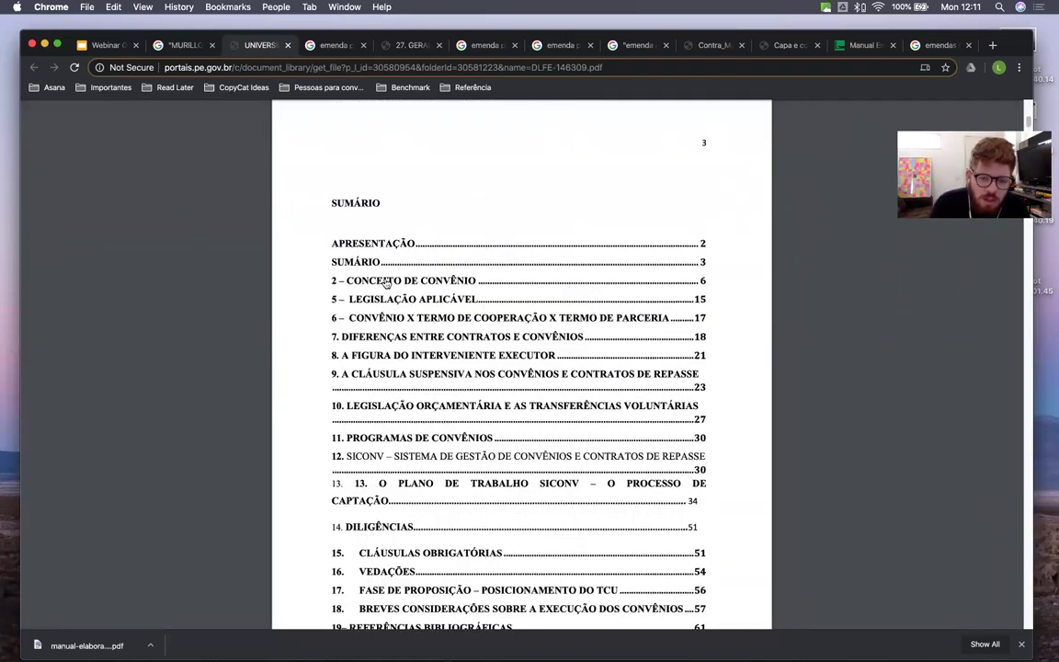
{"action": "scroll", "coordinate": [551, 406], "scroll_direction": "down", "scroll_amount": 18}
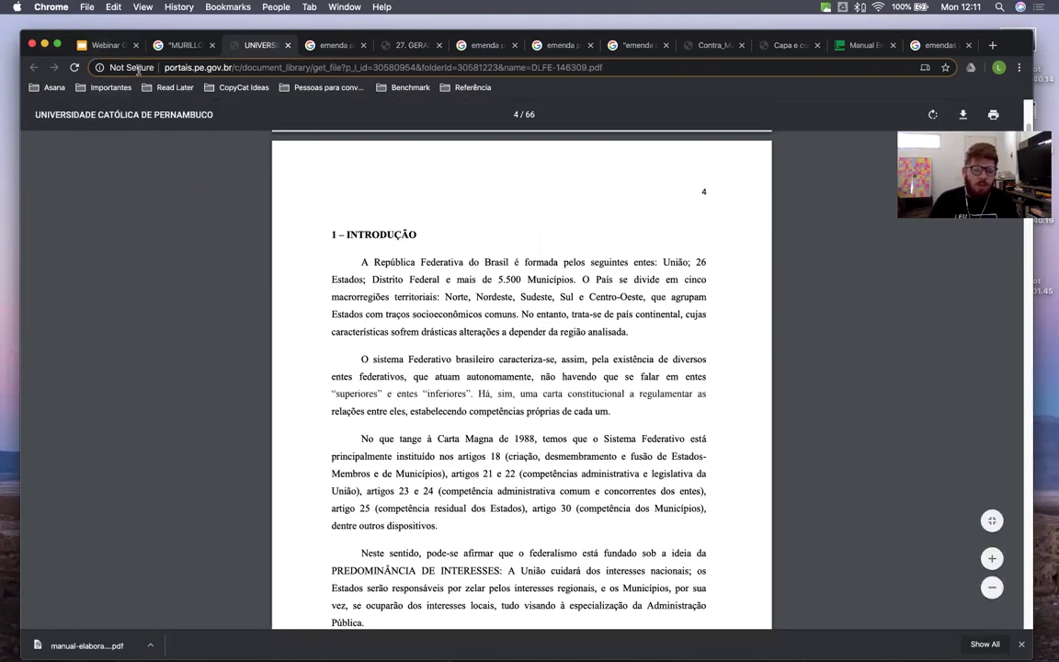
Return to the webinar slides, advance to "Exemplo 2: Marketing Digital" and open its Google search link
{"action": "key", "text": "super+1"}
{"action": "key", "text": "Right"}
{"action": "key", "text": "Right"}
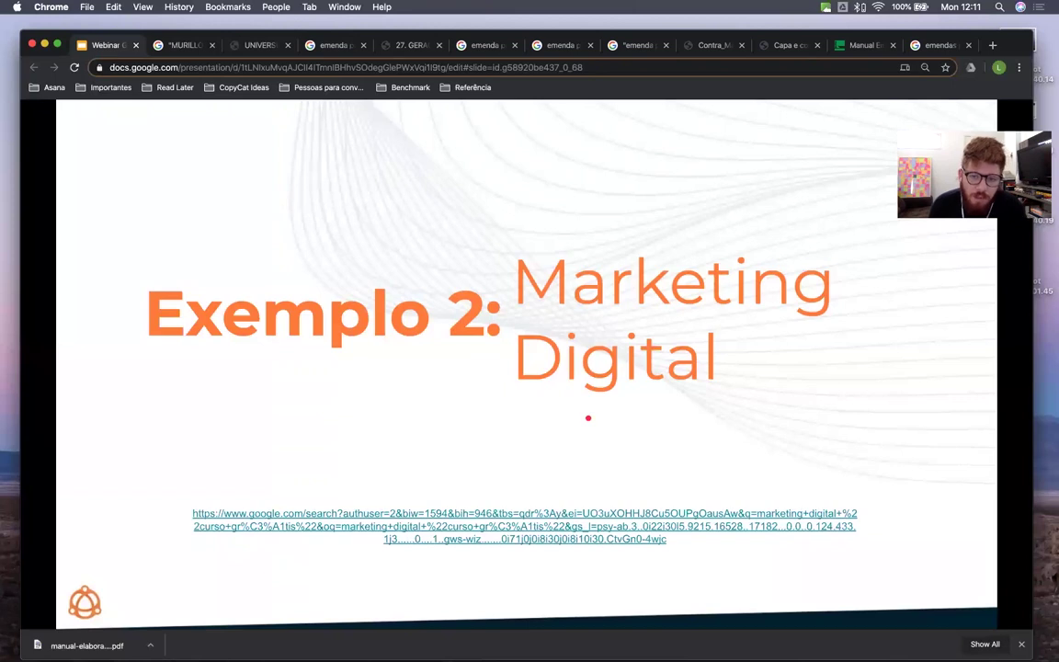
{"action": "key", "text": "Left"}
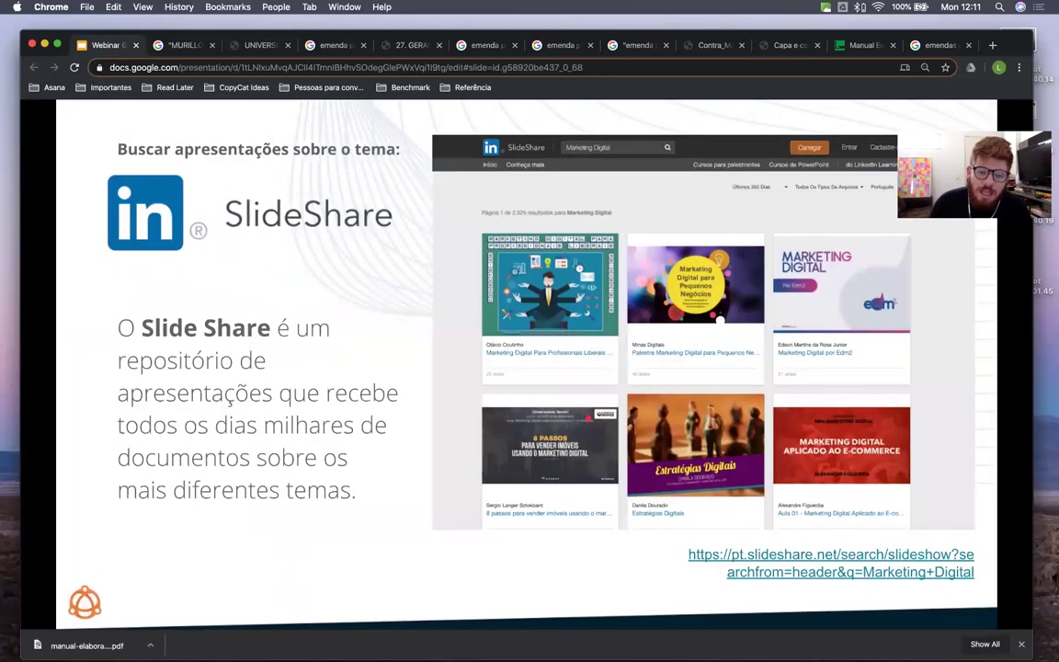
{"action": "key", "text": "Right"}
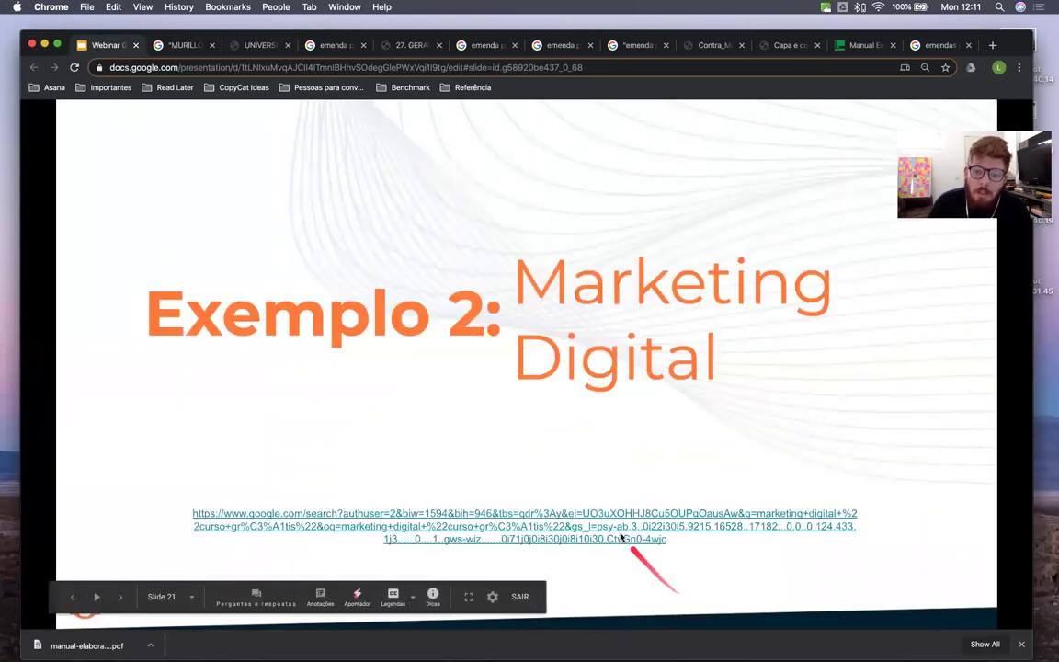
{"action": "left_click", "coordinate": [619, 606]}
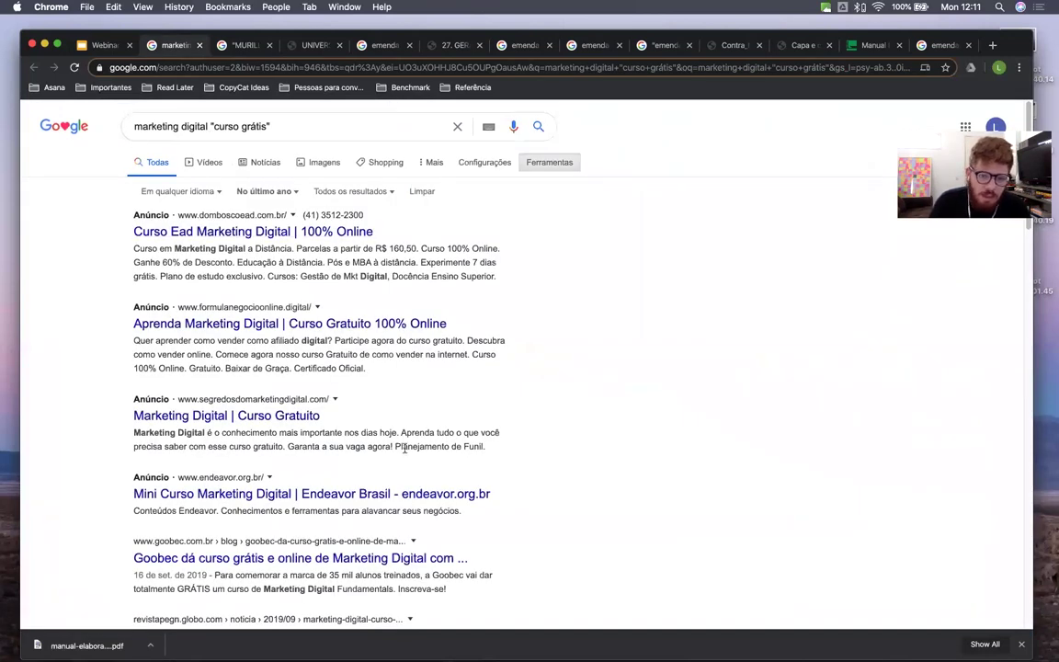
Examine the results for marketing digital "curso grátis" and highlight the quoted phrase in the query
{"action": "scroll", "coordinate": [182, 436], "scroll_direction": "down", "scroll_amount": 5}
{"action": "scroll", "coordinate": [175, 367], "scroll_direction": "up", "scroll_amount": 5}
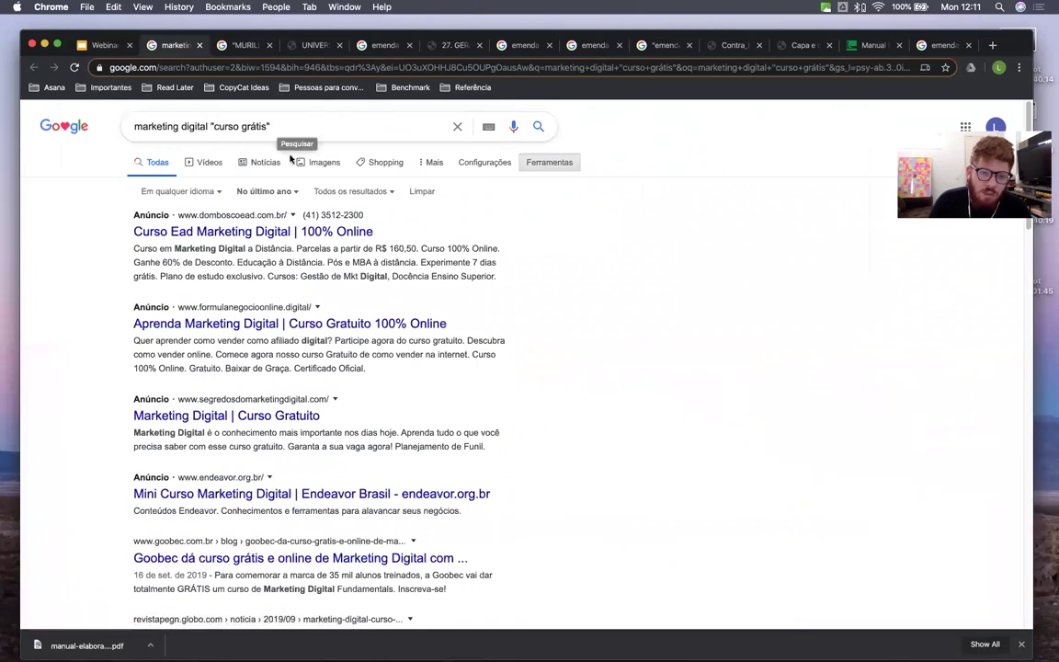
{"action": "left_click", "coordinate": [210, 126]}
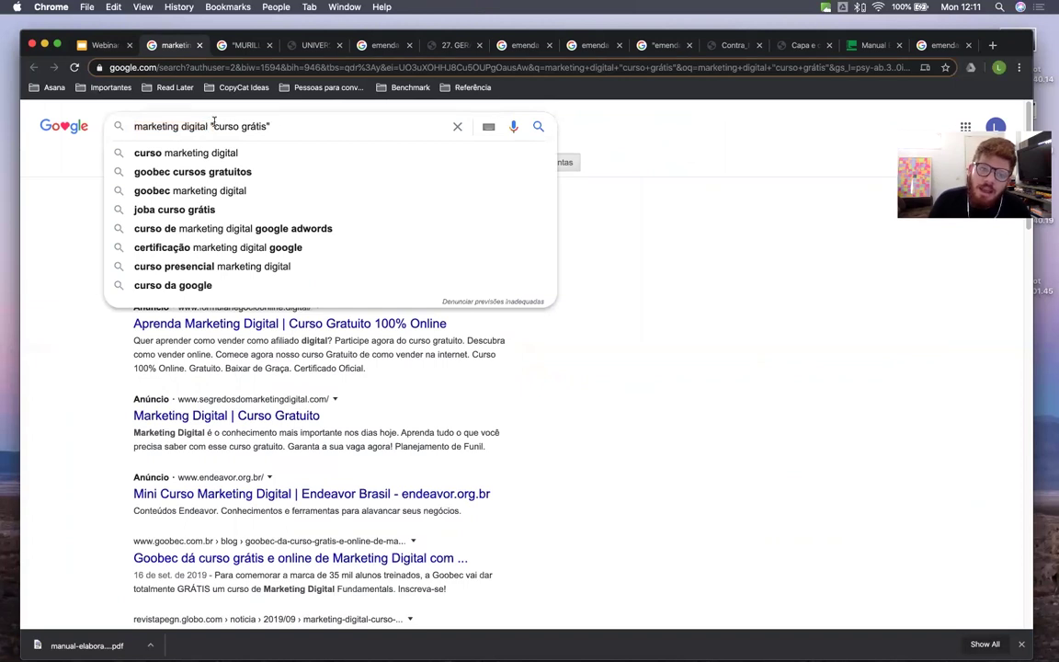
{"action": "left_click_drag", "start_coordinate": [211, 126], "coordinate": [286, 123]}
{"action": "scroll", "coordinate": [405, 340], "scroll_direction": "down", "scroll_amount": 3}
{"action": "scroll", "coordinate": [380, 367], "scroll_direction": "down", "scroll_amount": 3}
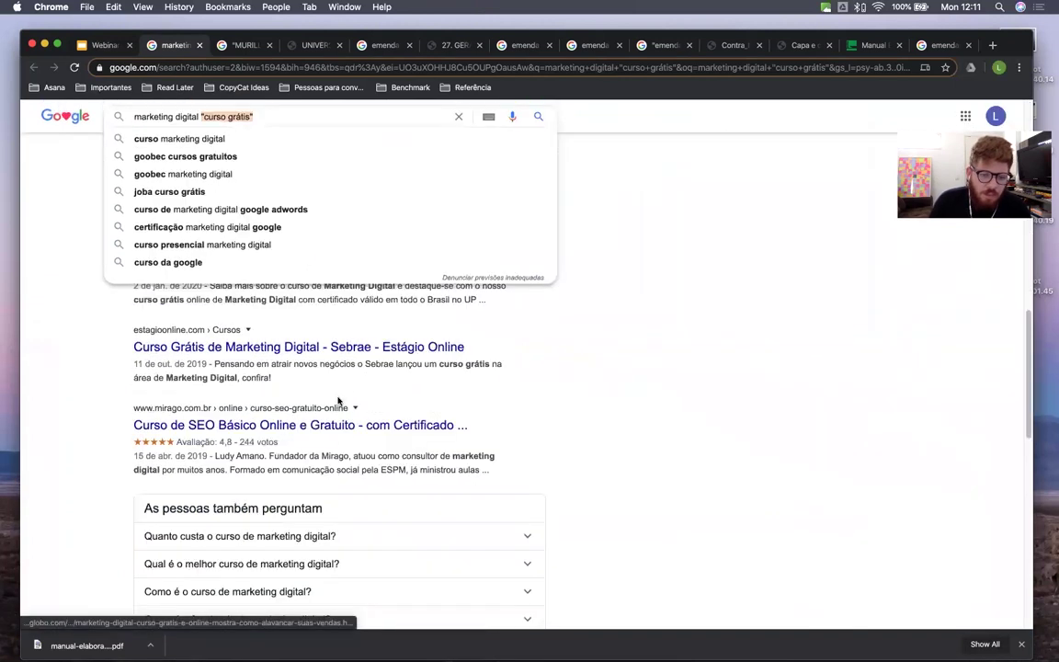
{"action": "scroll", "coordinate": [293, 199], "scroll_direction": "up", "scroll_amount": 6}
{"action": "left_click", "coordinate": [682, 396]}
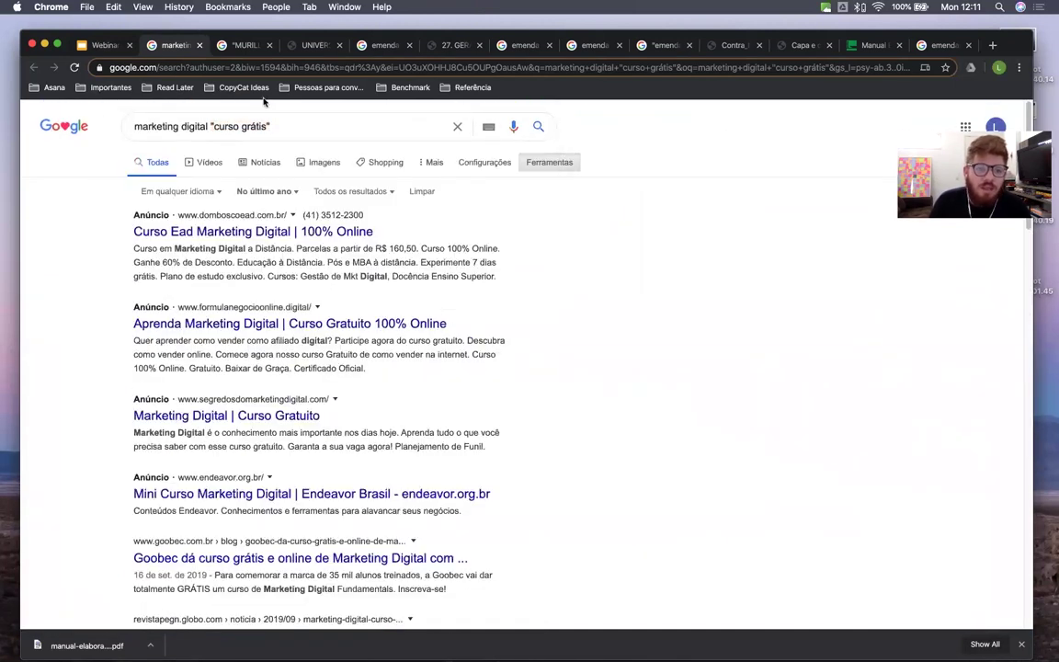
Go back to the webinar slides, advance to the SlideShare slide and open its Marketing Digital search link
{"action": "left_click", "coordinate": [97, 49]}
{"action": "key", "text": "Right"}
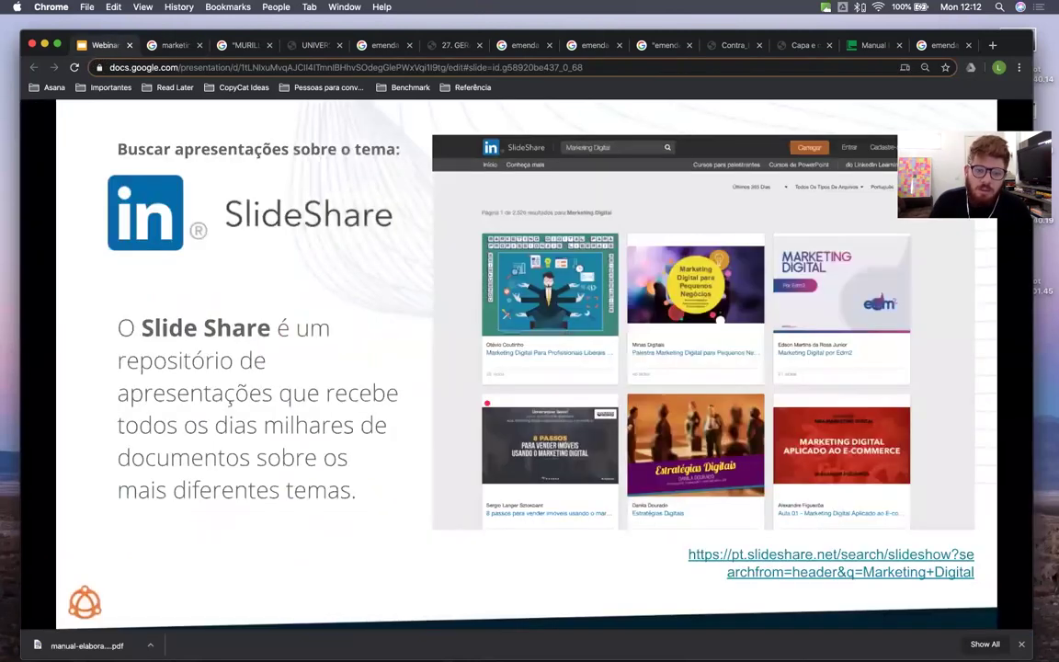
{"action": "left_click", "coordinate": [821, 568]}
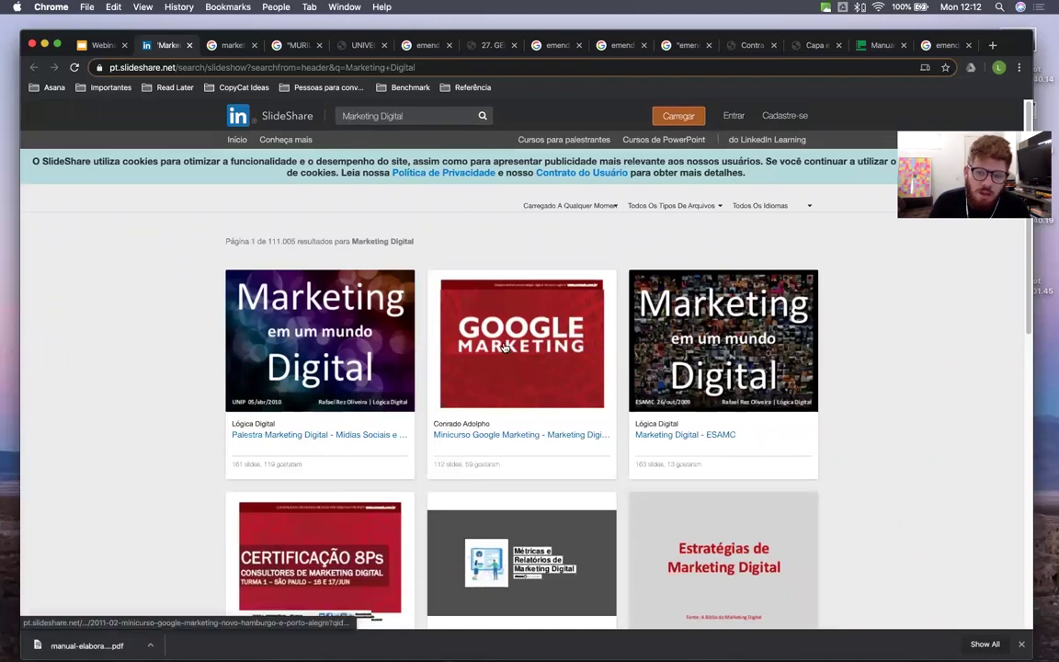
Browse the first page of SlideShare presentations about Marketing Digital down to the pagination and back up
{"action": "scroll", "coordinate": [504, 348], "scroll_direction": "down", "scroll_amount": 5}
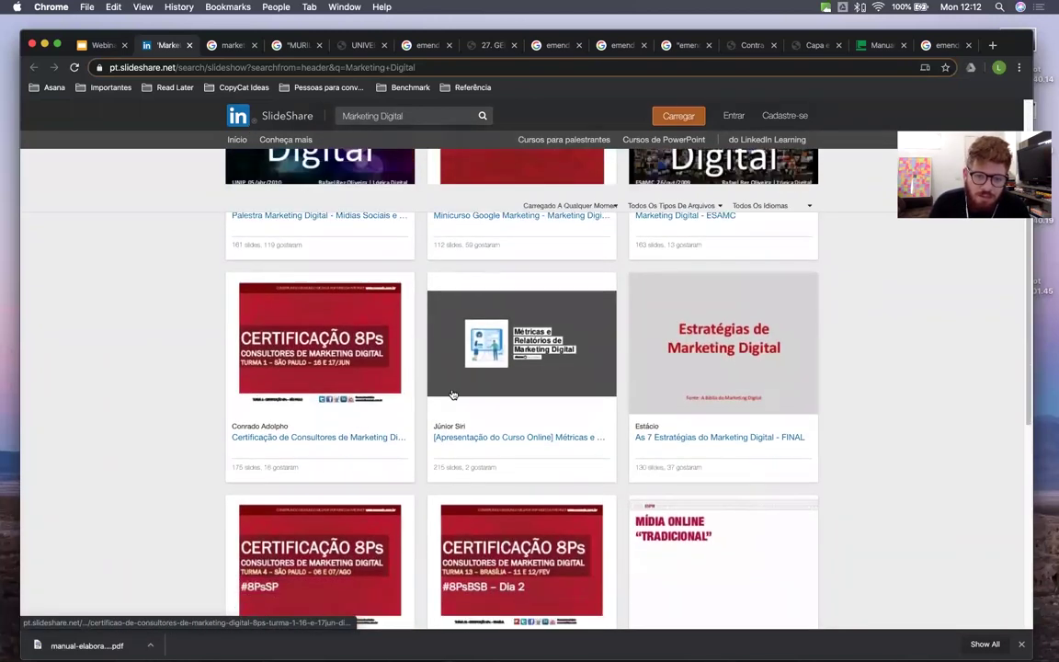
{"action": "scroll", "coordinate": [451, 394], "scroll_direction": "down", "scroll_amount": 10}
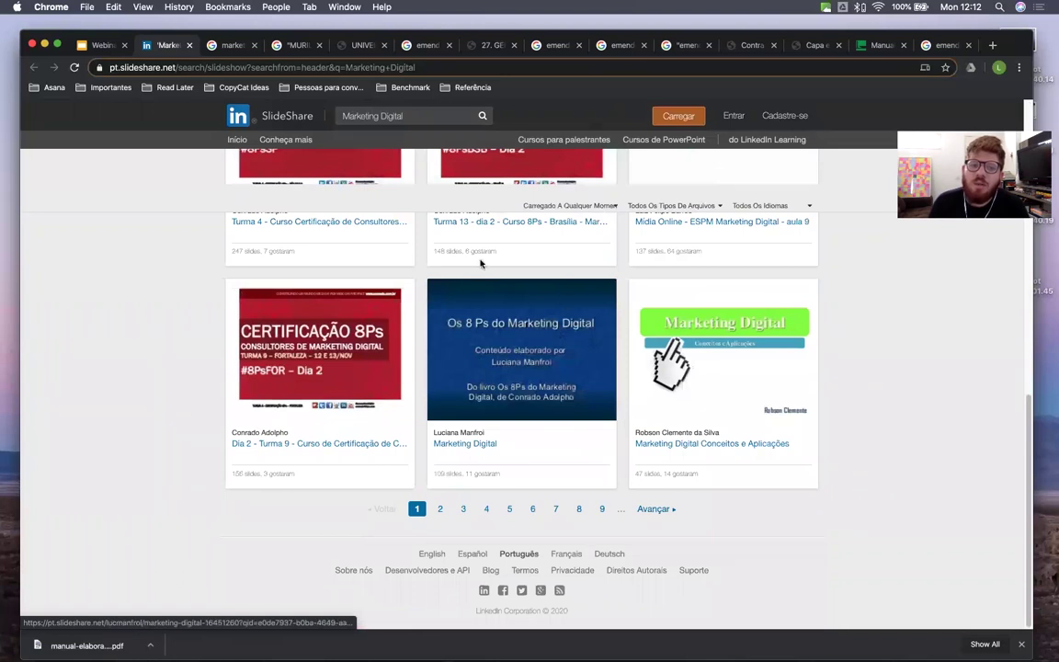
{"action": "scroll", "coordinate": [479, 264], "scroll_direction": "up", "scroll_amount": 15}
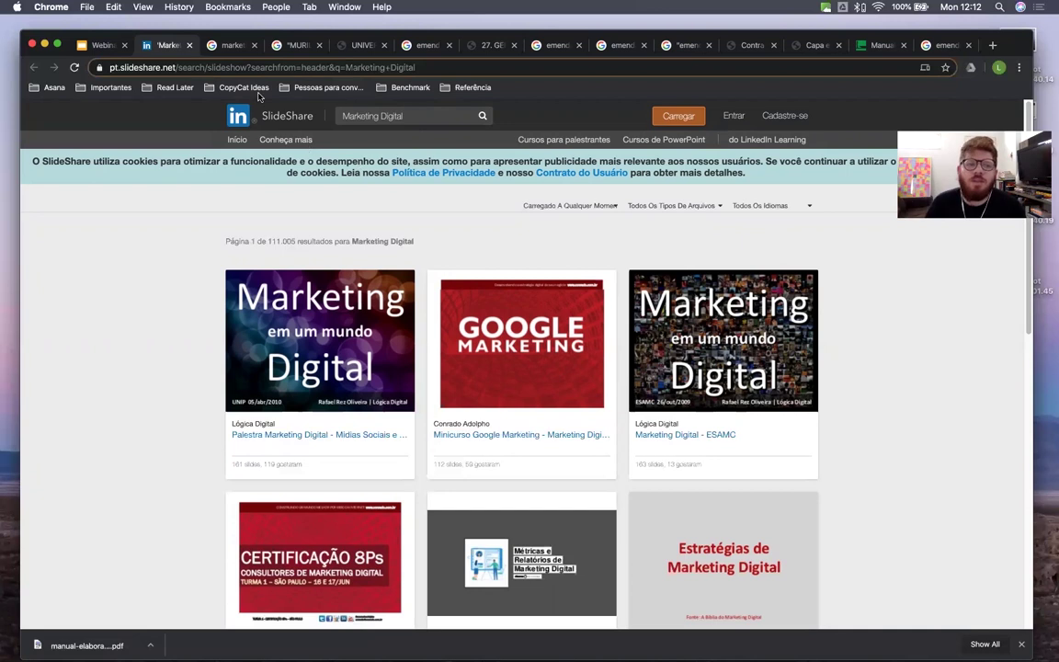
Return to the webinar slides and advance to the YouTube slide about finding videos on the topic
{"action": "left_click", "coordinate": [89, 45]}
{"action": "key", "text": "Right"}
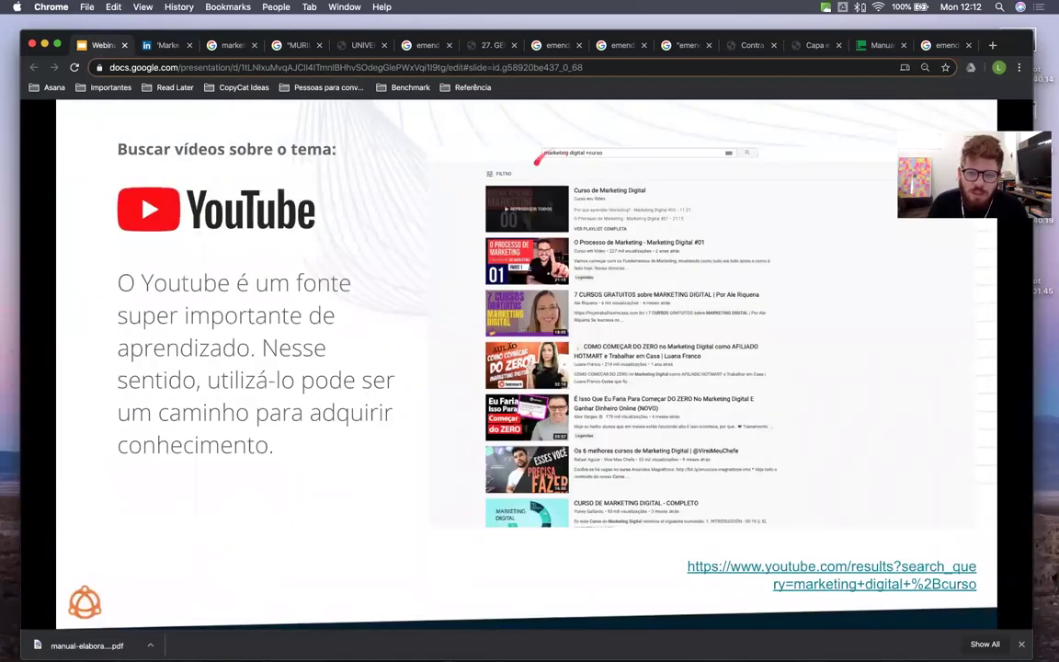
Open the slide's YouTube search link for marketing digital +curso, highlight the plus sign in the query and browse the video results
{"action": "left_click", "coordinate": [821, 570]}
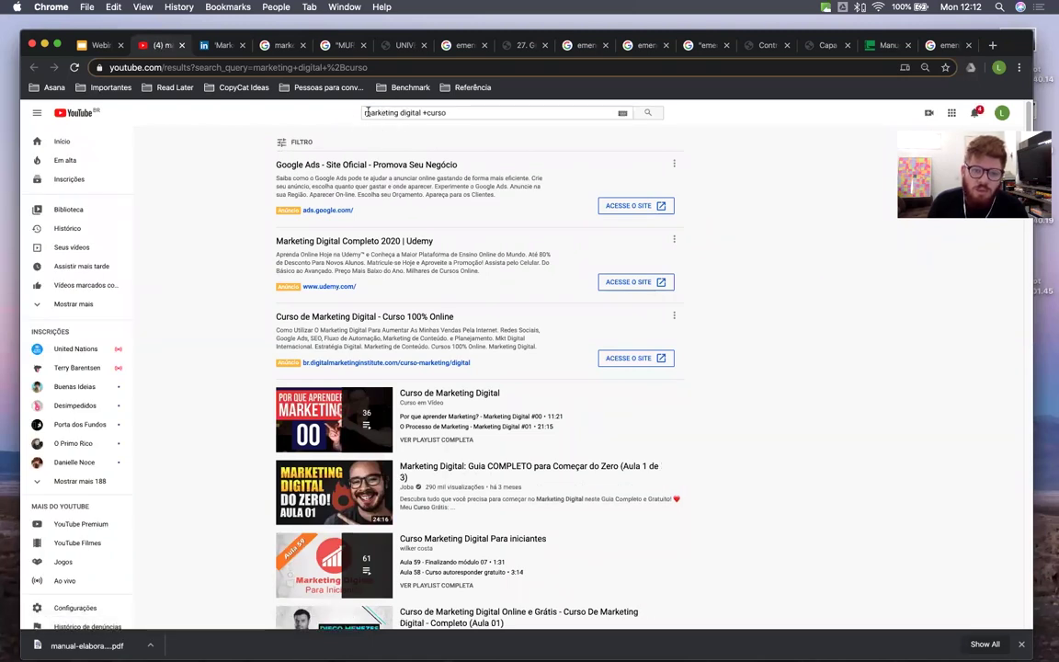
{"action": "left_click", "coordinate": [423, 112]}
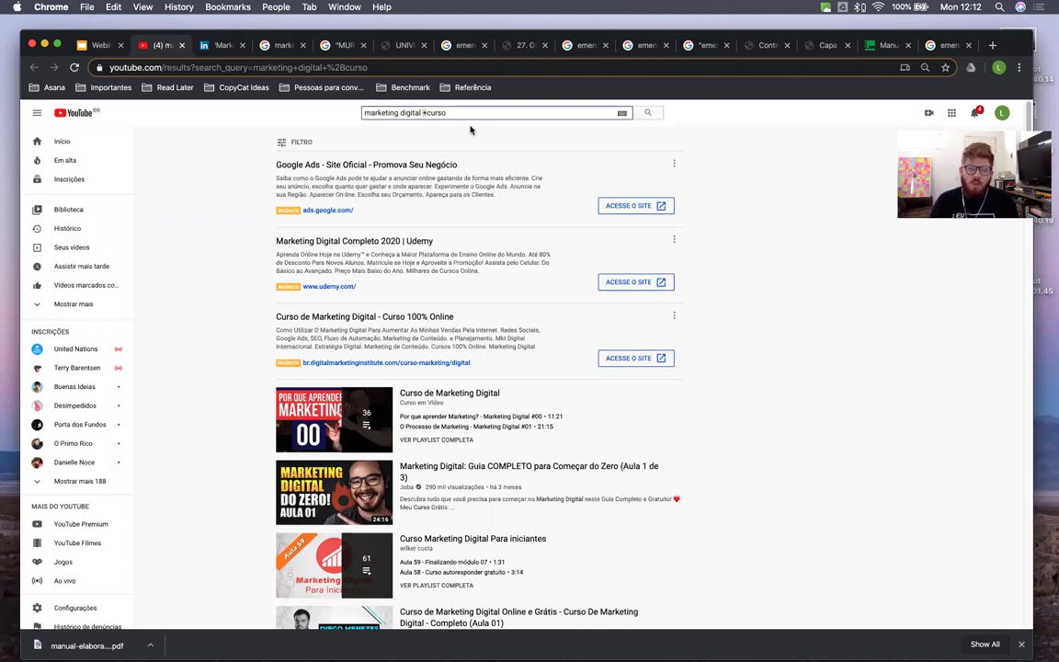
{"action": "scroll", "coordinate": [331, 423], "scroll_direction": "down", "scroll_amount": 2}
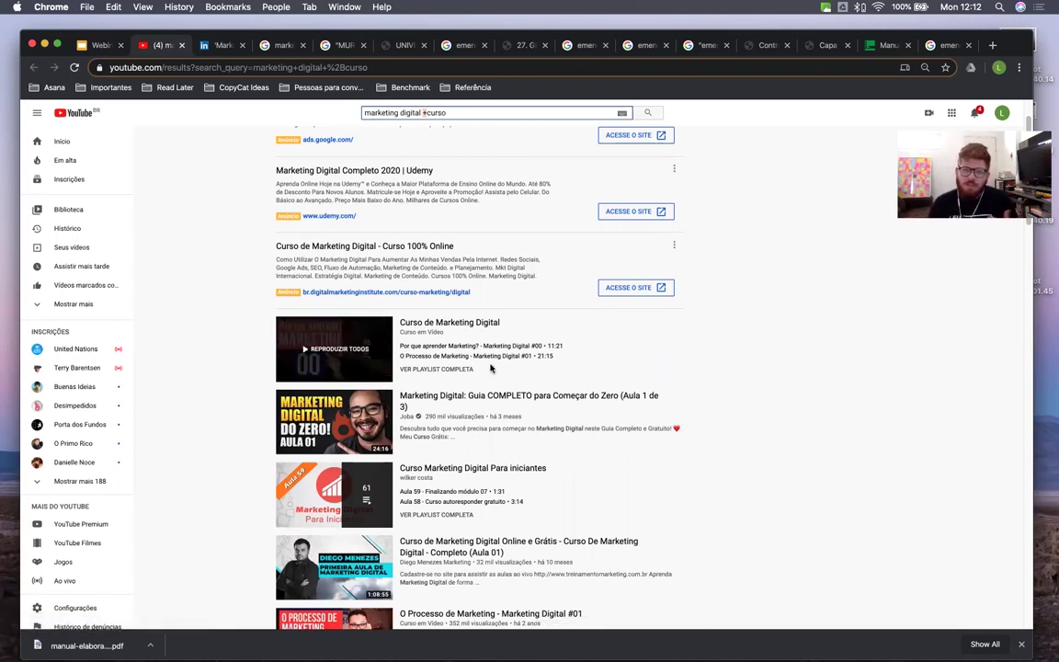
Return to the webinar slides and advance past the Exemplo 3 title to the slide about searching for people on LinkedIn
{"action": "left_click", "coordinate": [99, 42]}
{"action": "key", "text": "Right"}
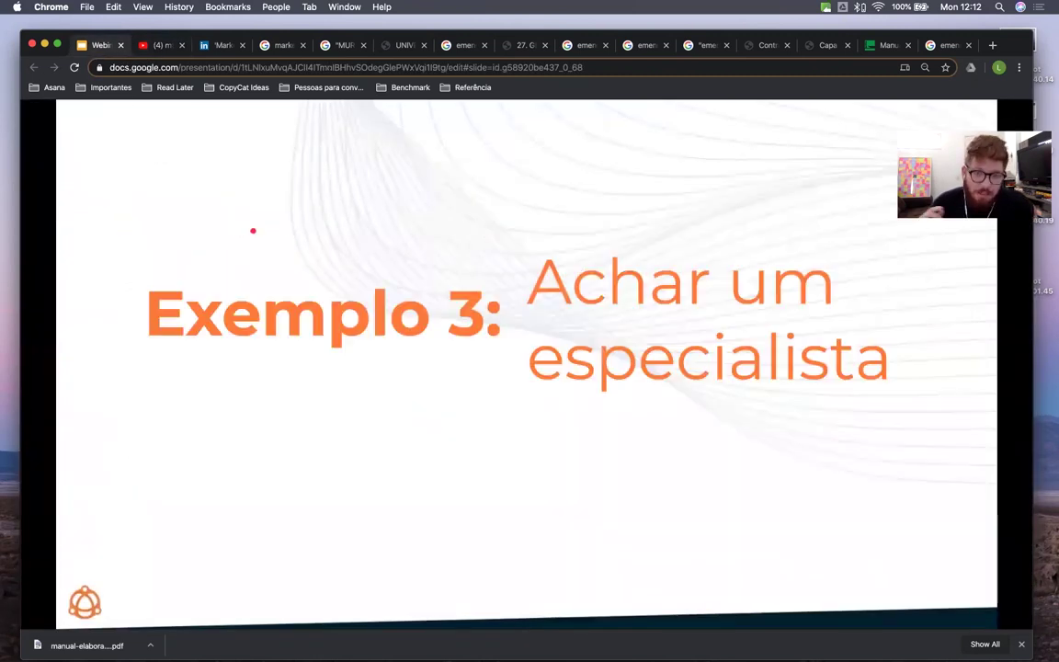
{"action": "key", "text": "Right"}
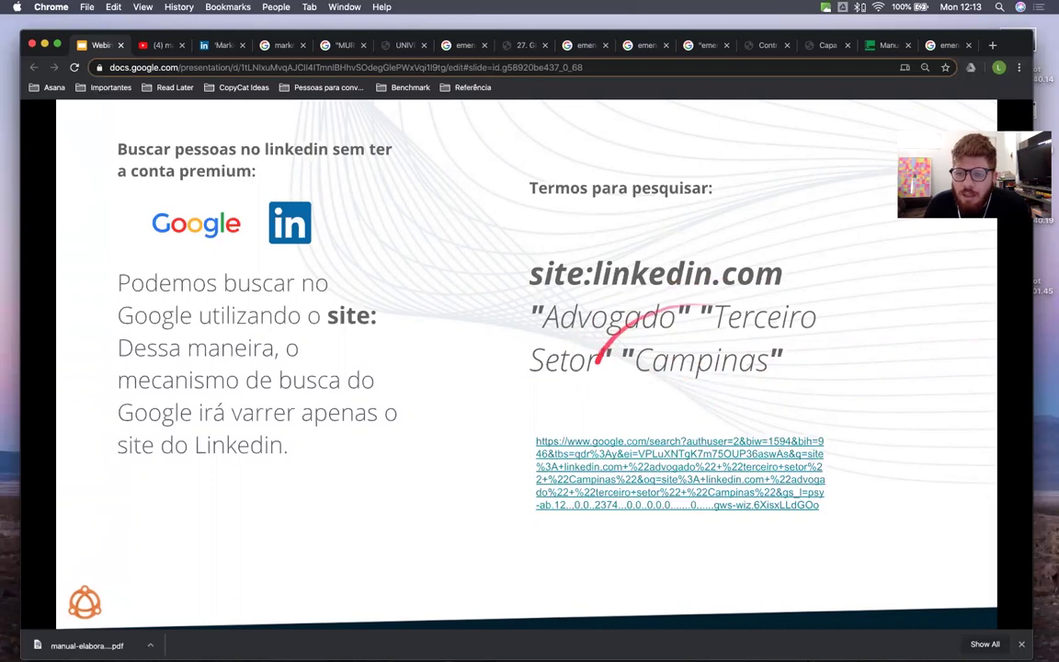
Open the slide's Google search link for site: linkedin.com "advogado" "terceiro setor" "Campinas" and look through the LinkedIn results
{"action": "left_click", "coordinate": [776, 474]}
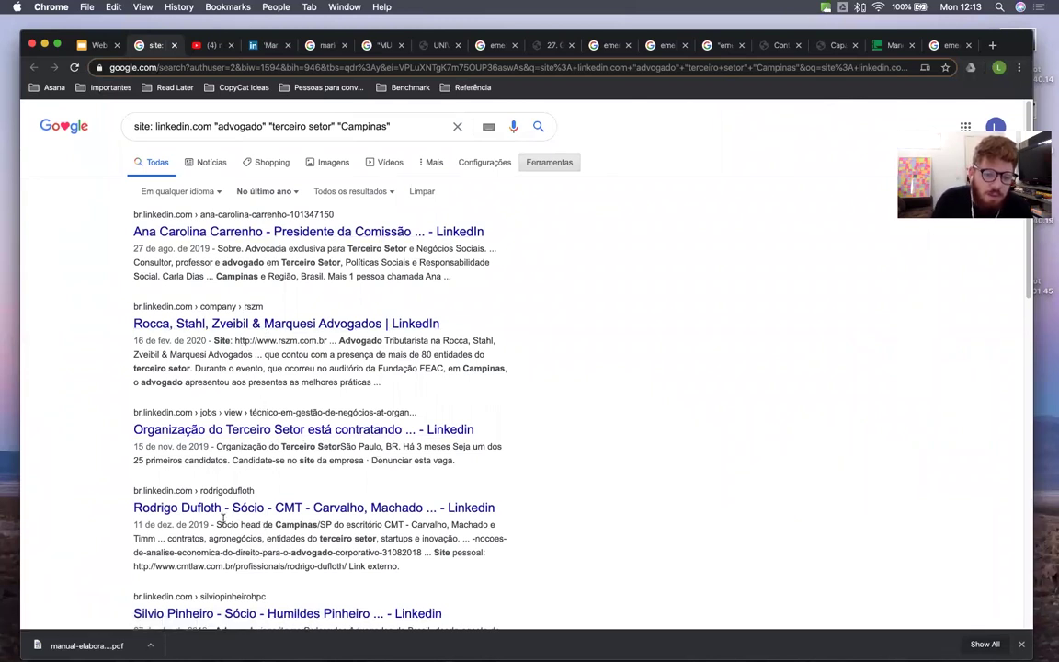
{"action": "scroll", "coordinate": [351, 507], "scroll_direction": "down", "scroll_amount": 2}
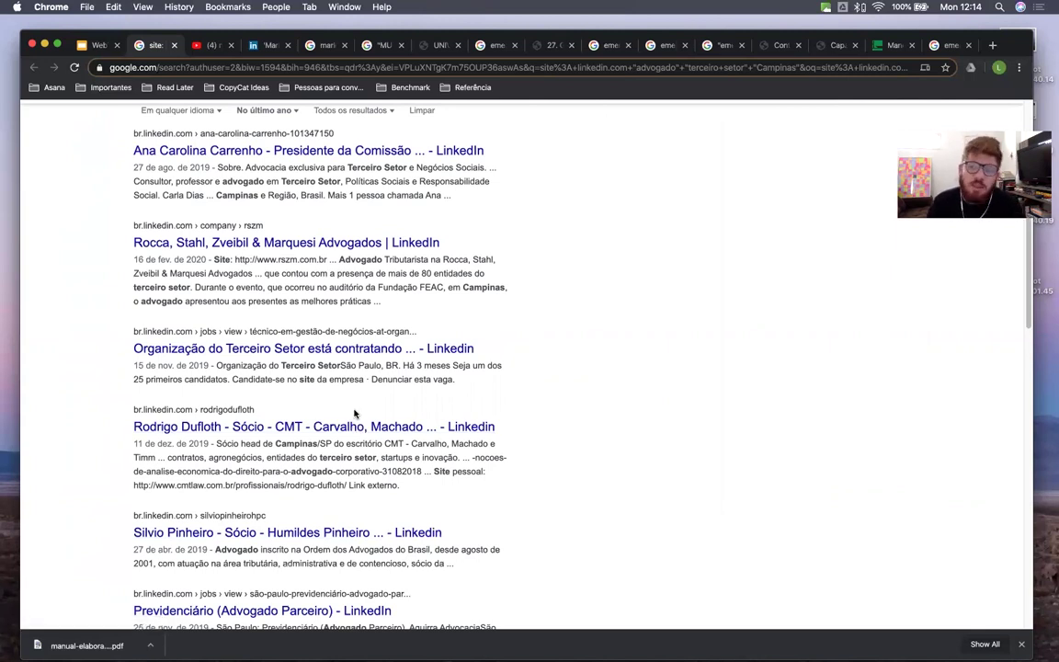
Go back to the webinar slides and flip between the Exemplo 3 title, the LinkedIn search slide and its neighbours
{"action": "left_click", "coordinate": [85, 46]}
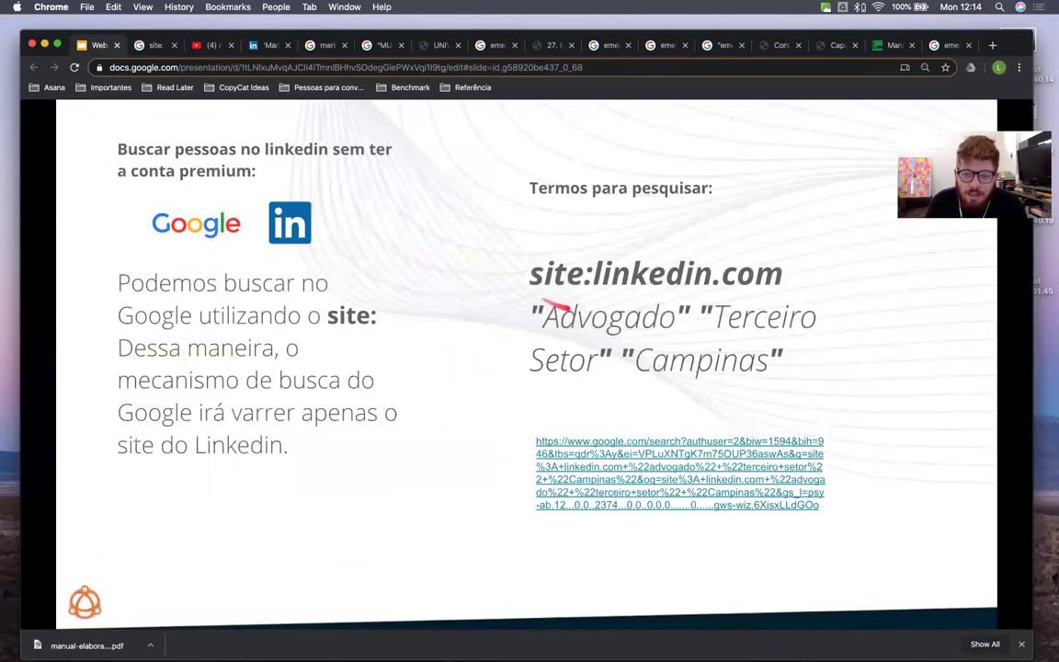
{"action": "key", "text": "Left"}
{"action": "key", "text": "Right"}
{"action": "key", "text": "Right"}
{"action": "key", "text": "Left"}
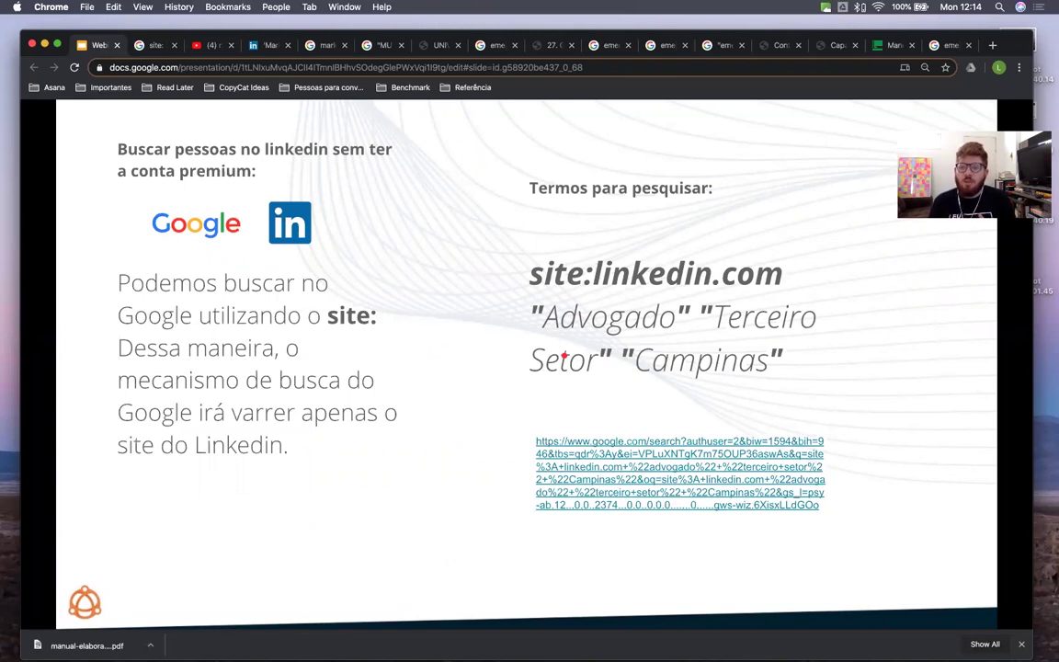
{"action": "key", "text": "Right"}
{"action": "key", "text": "Right"}
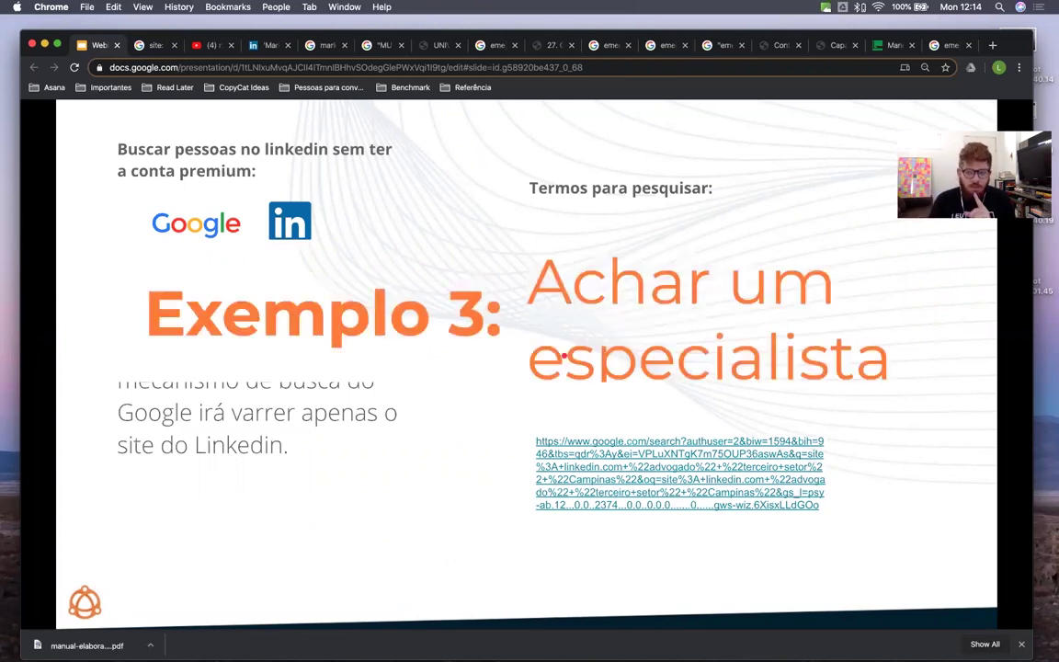